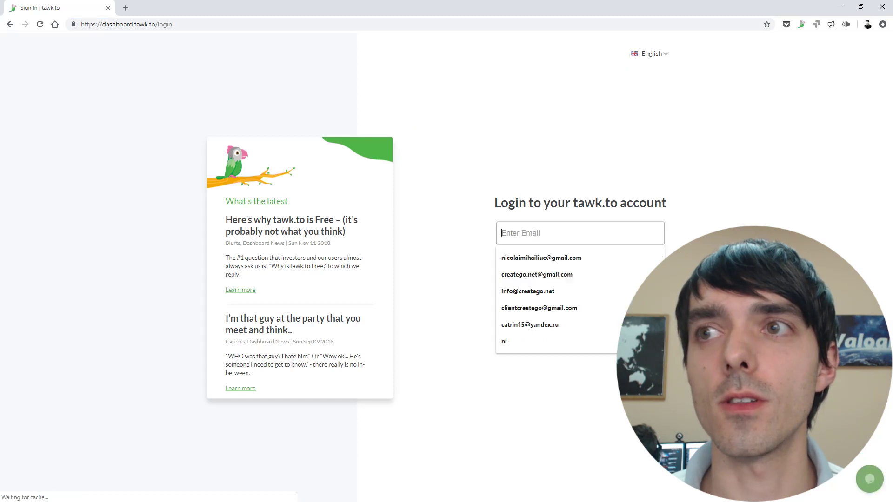
Step: Sign in to tawk.to with the saved account e-mail and password
click(548, 274)
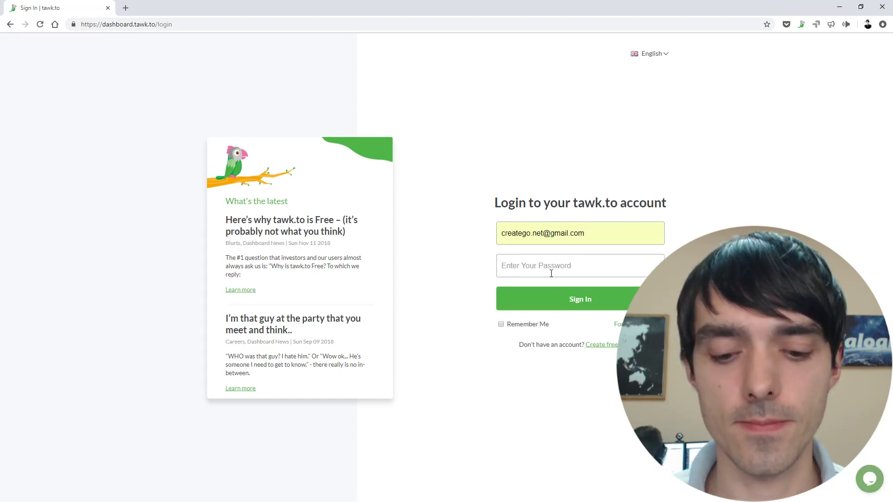
click(551, 274)
text(a)
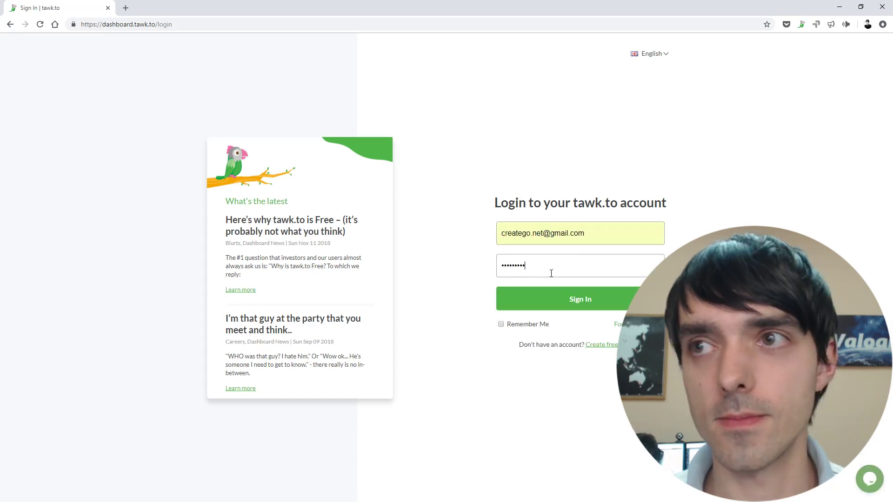
key(ctrl+a)
text(ab)
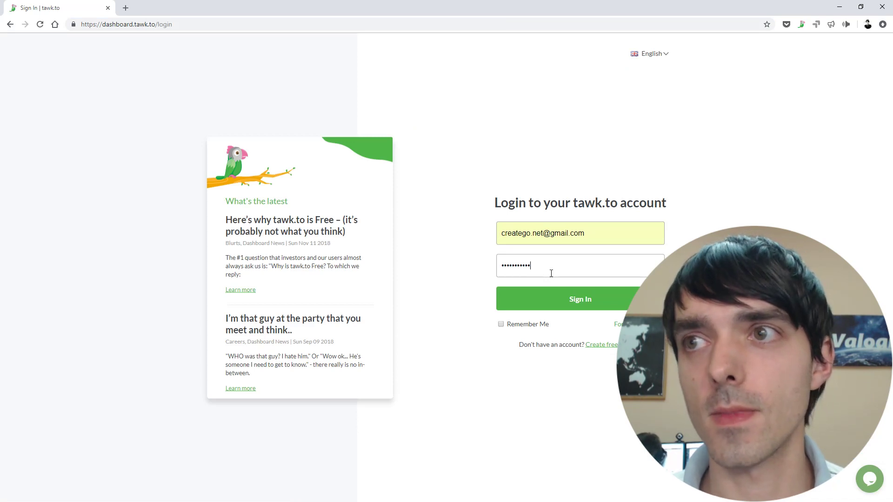
click(578, 302)
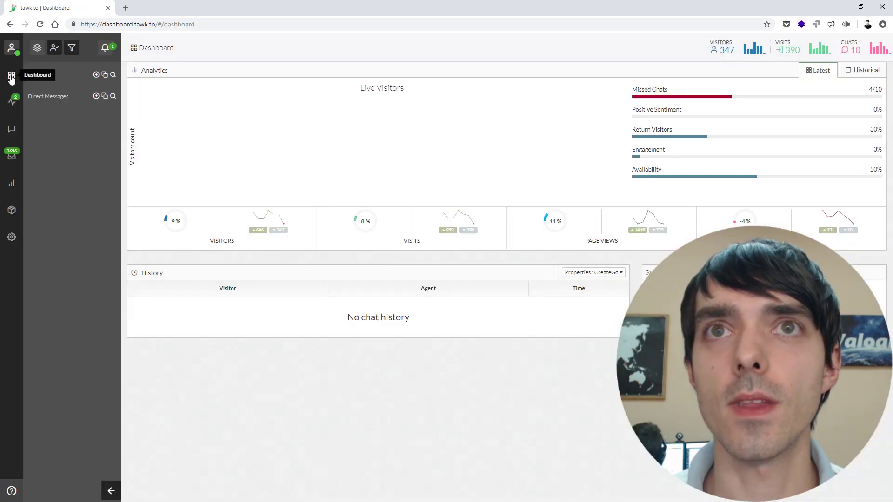
Step: Pass through the Monitoring and Chats views to reach the Messaging inbox
click(11, 100)
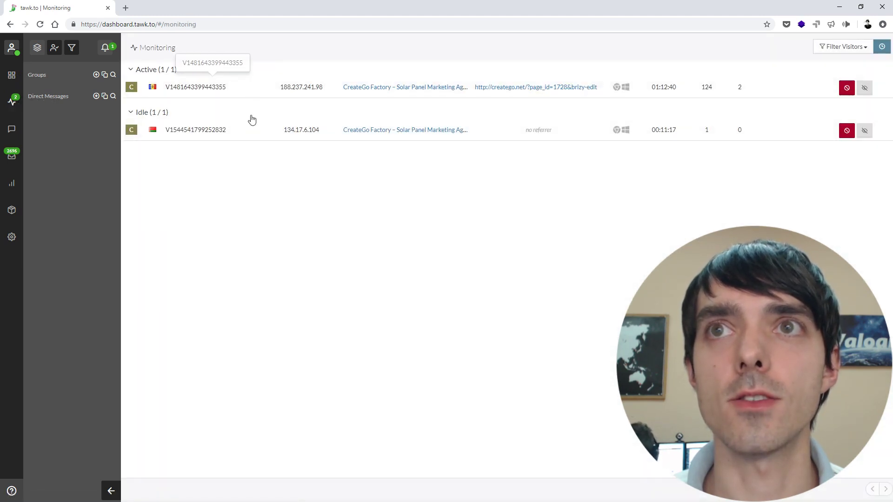
click(12, 130)
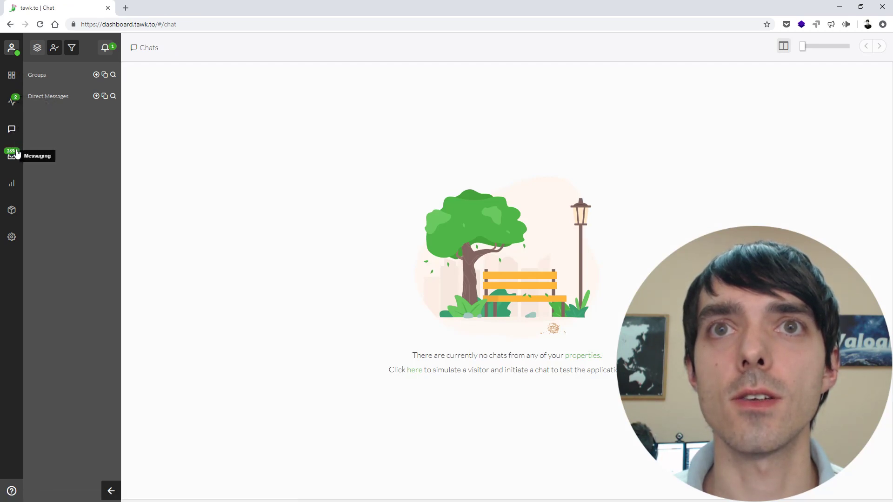
click(14, 155)
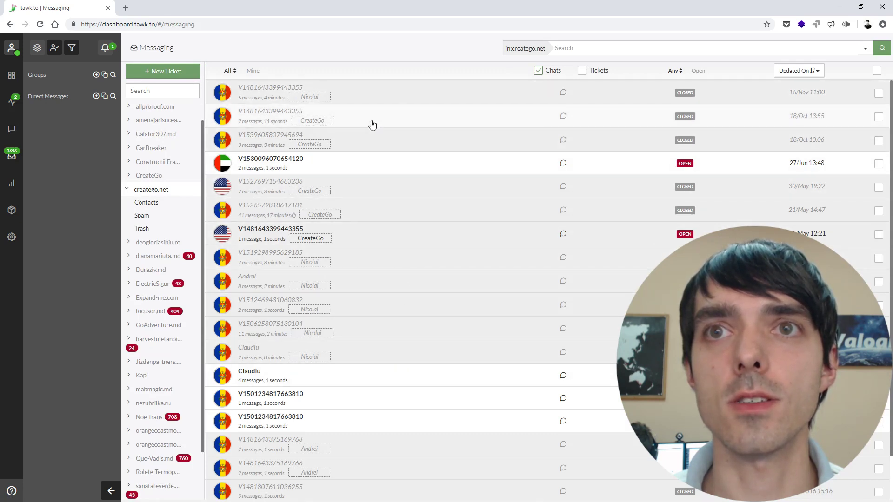
Step: Browse allproroof.com and amenajarisuceava.ro conversations, then open Administration's Property Members page
click(155, 108)
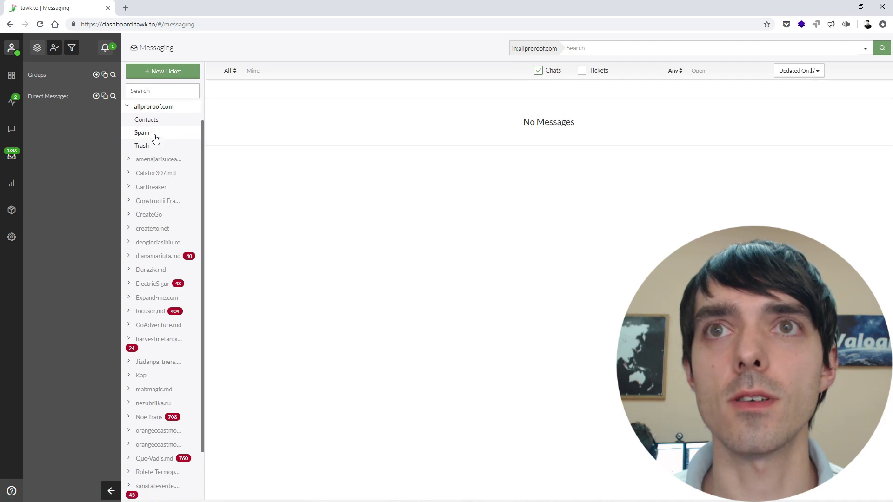
click(159, 161)
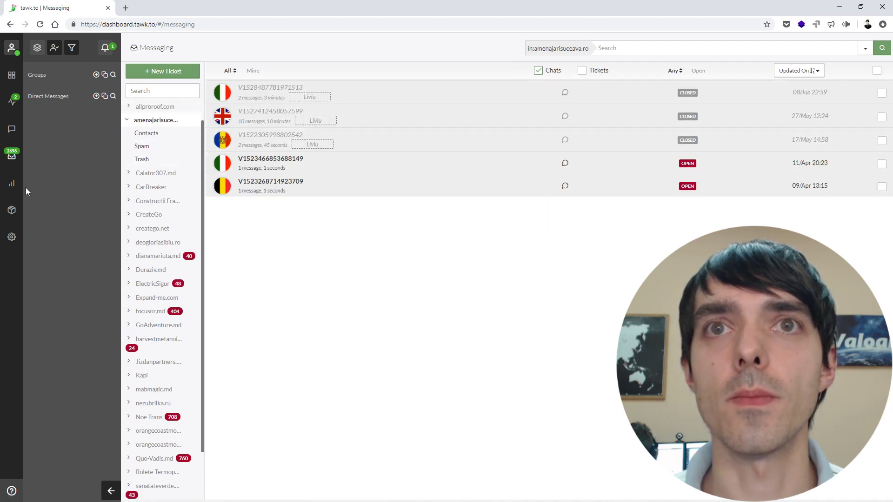
click(11, 239)
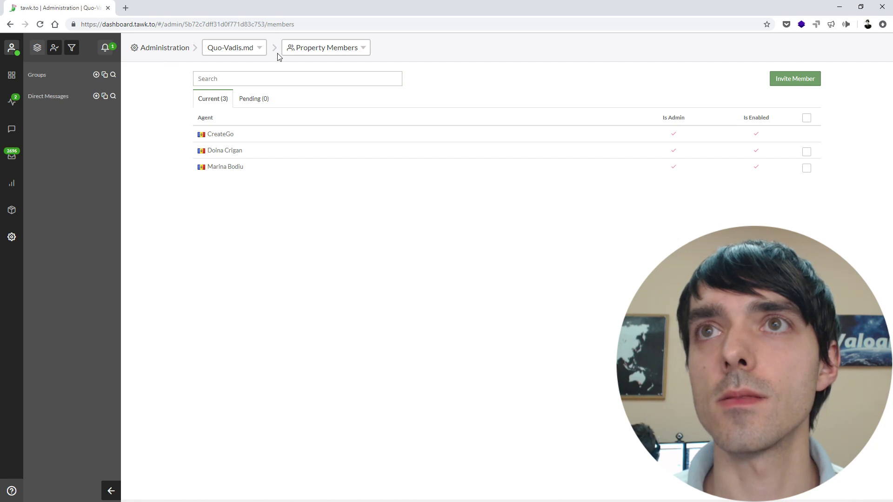
Step: View the Quo-Vadis.md Property Settings page, then return to Property Members
click(306, 52)
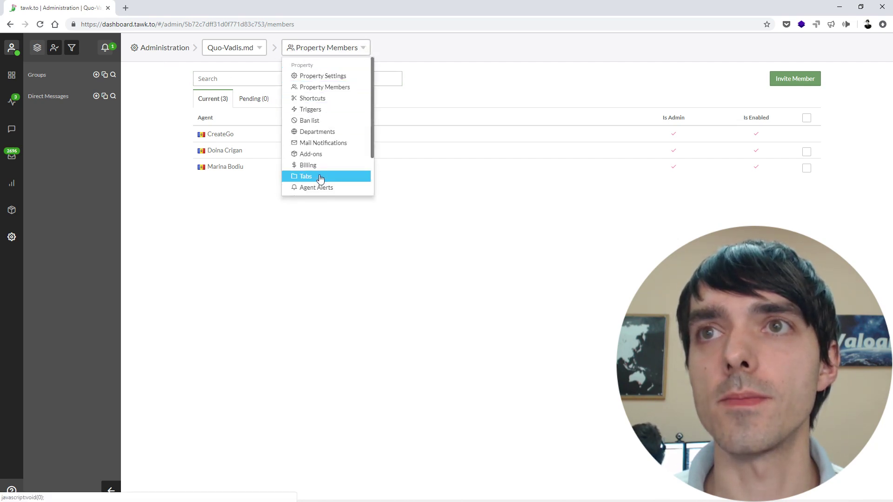
click(323, 77)
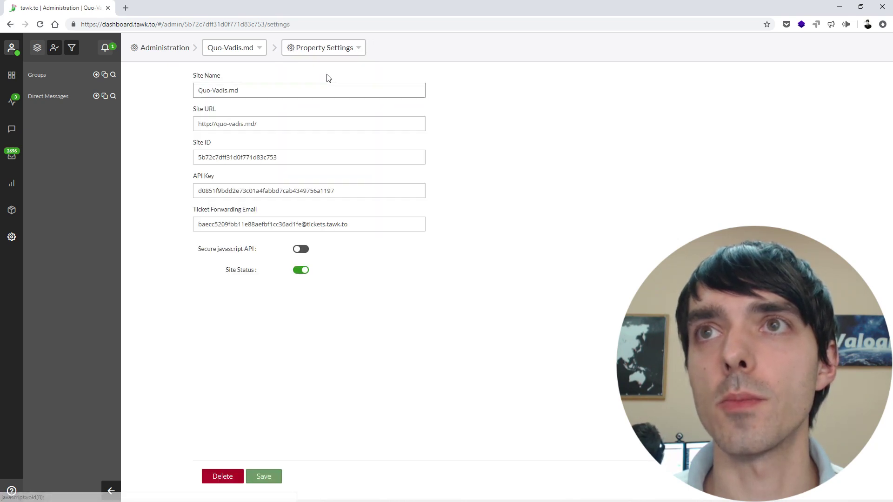
click(335, 50)
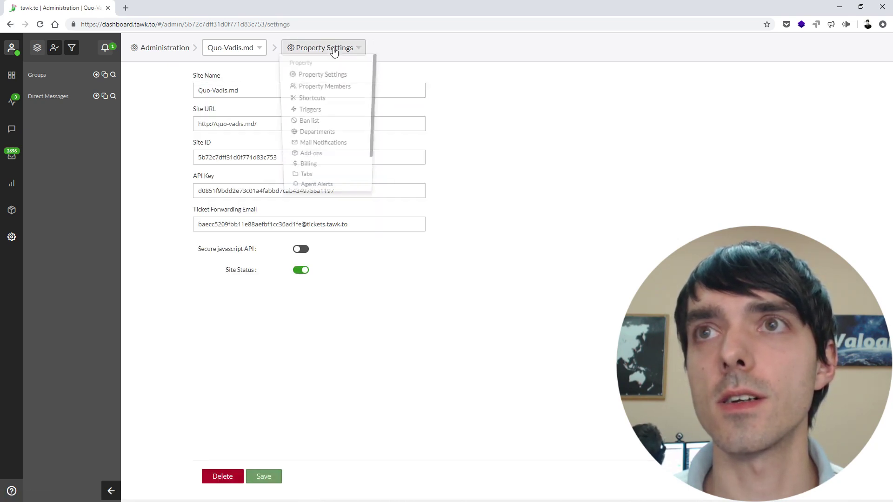
click(334, 89)
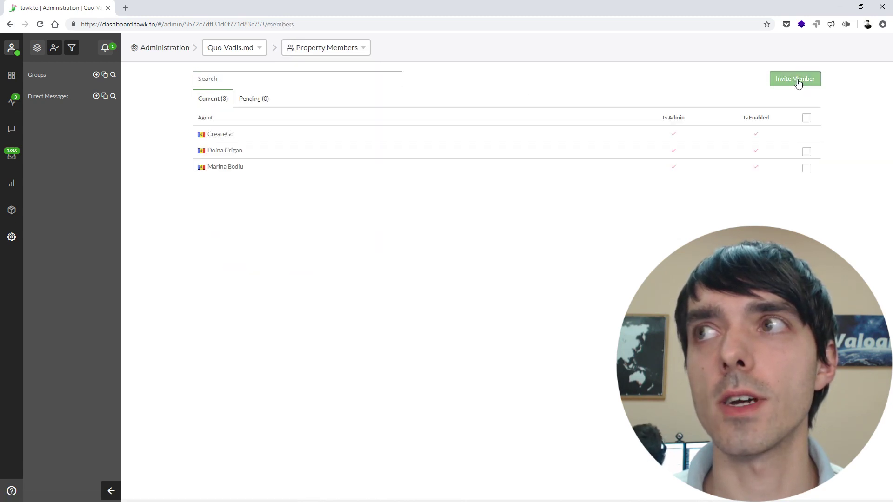
Step: Open the Quo-Vadis.md Shortcuts page, then its Triggers page
click(320, 43)
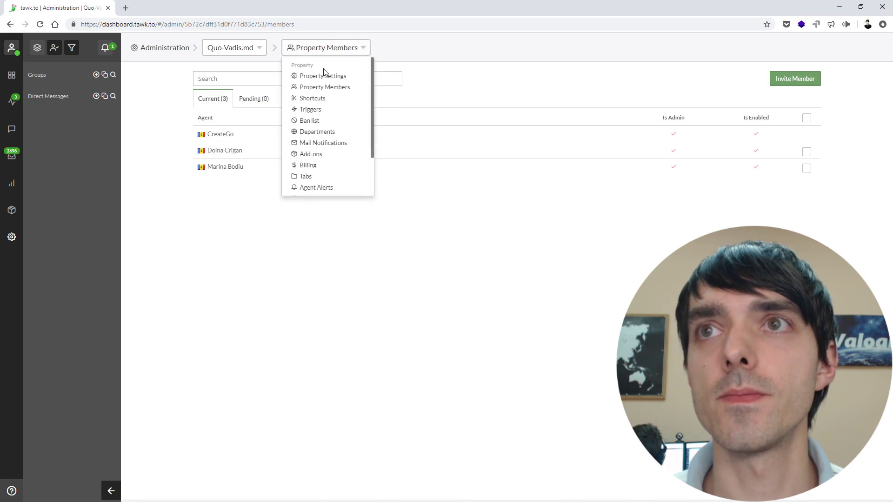
click(329, 99)
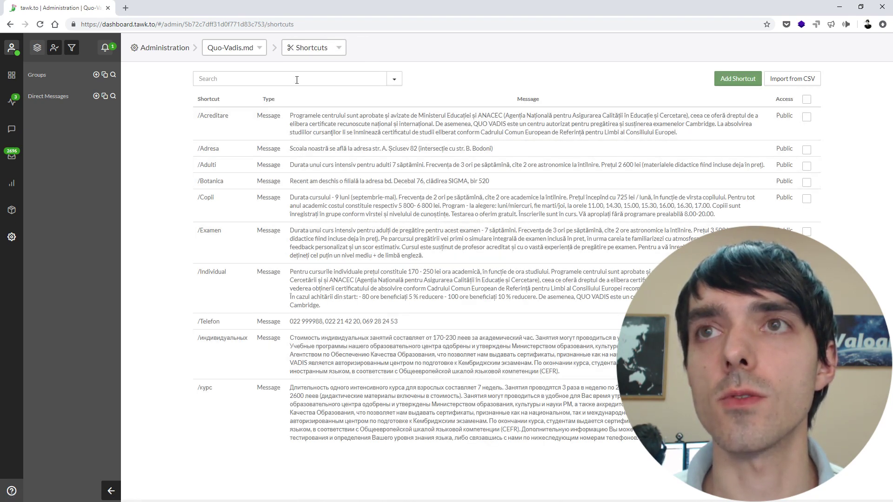
click(307, 48)
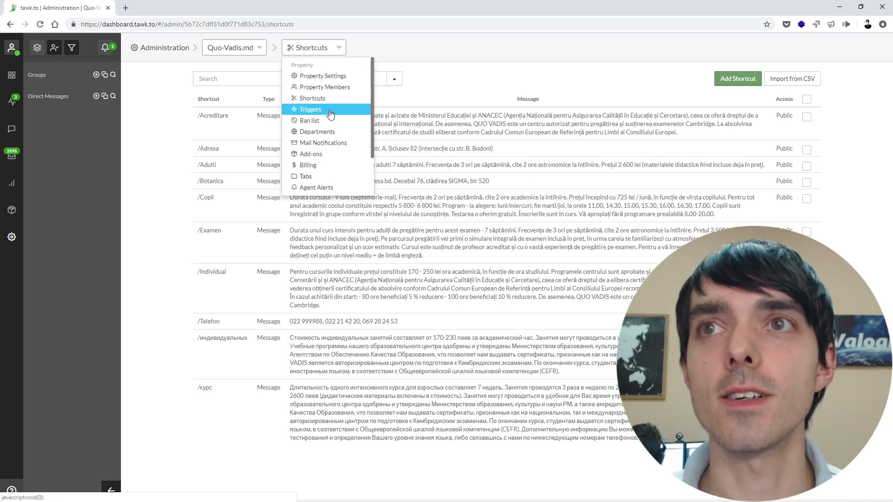
click(329, 112)
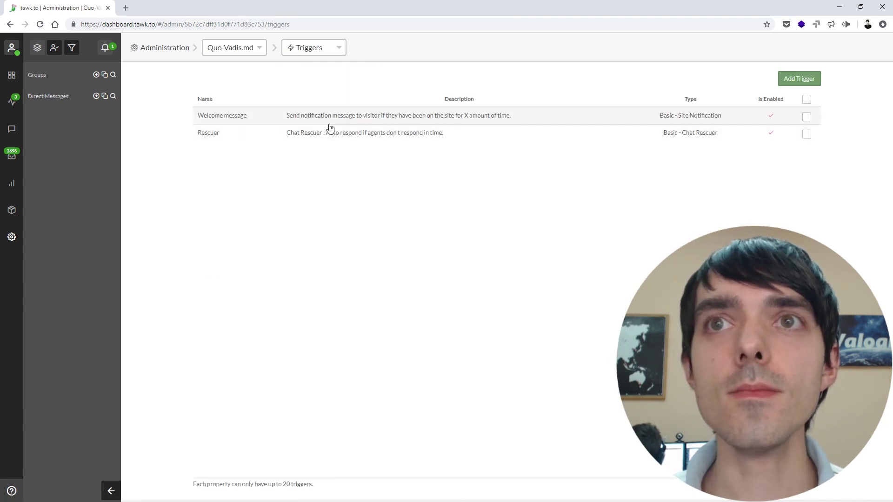
Step: Load creatego.net in a new tab, scroll it, and return to the tawk.to triggers
click(126, 8)
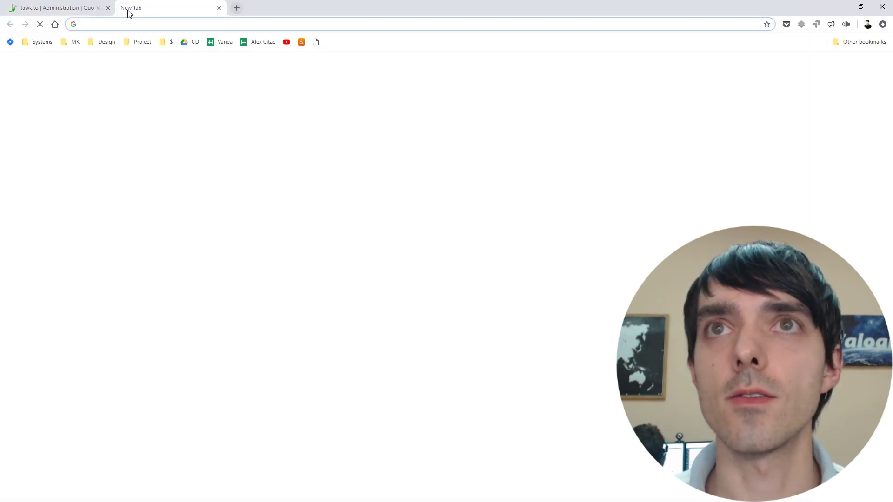
text(create)
key(Return)
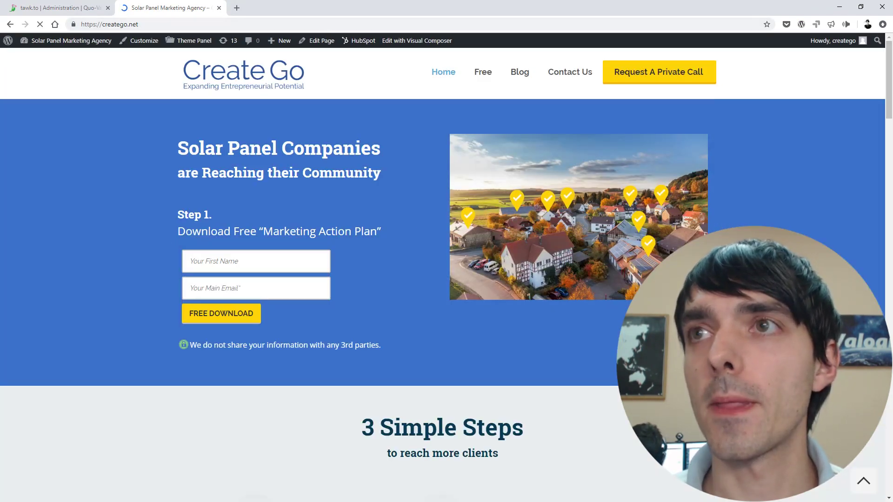
scroll(442, 267, down, 2)
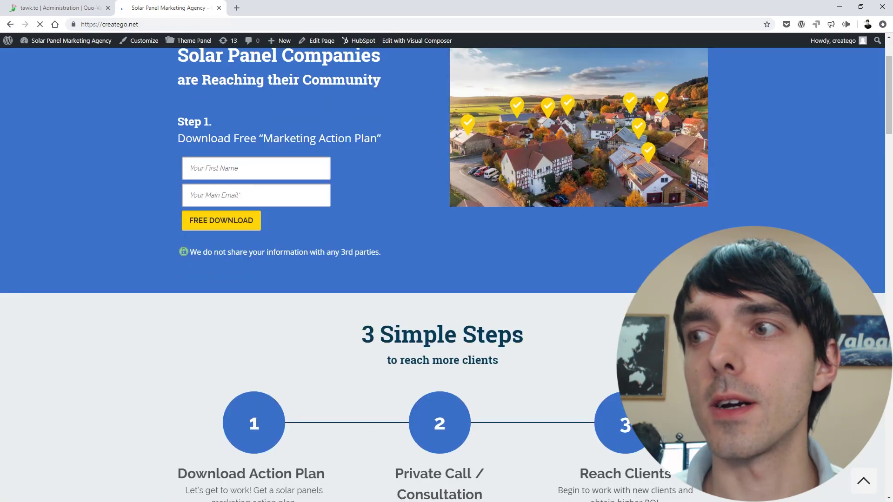
scroll(443, 267, up, 2)
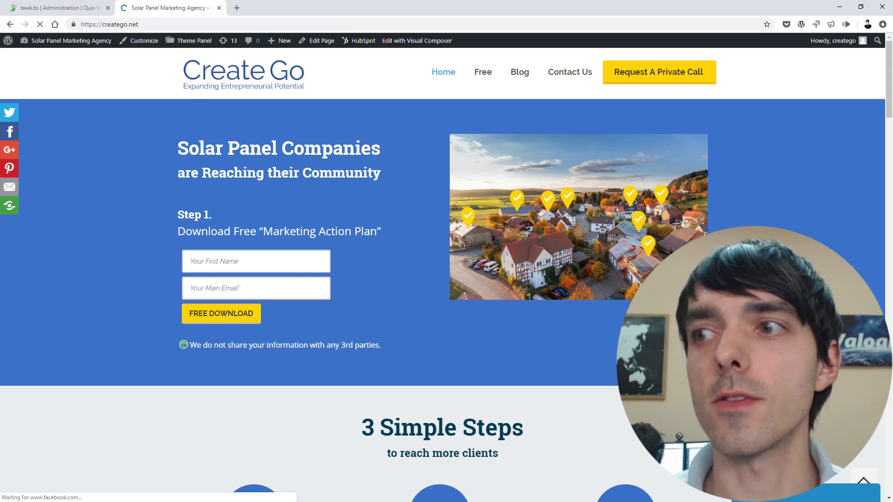
click(70, 8)
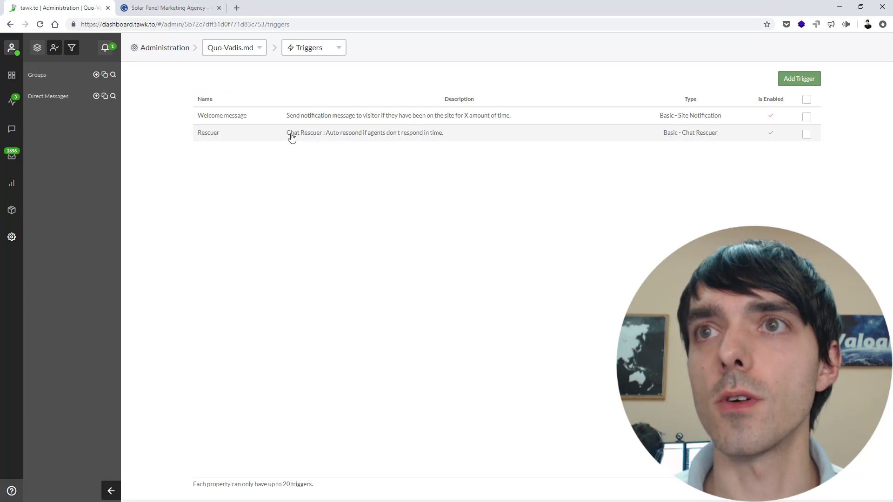
click(168, 7)
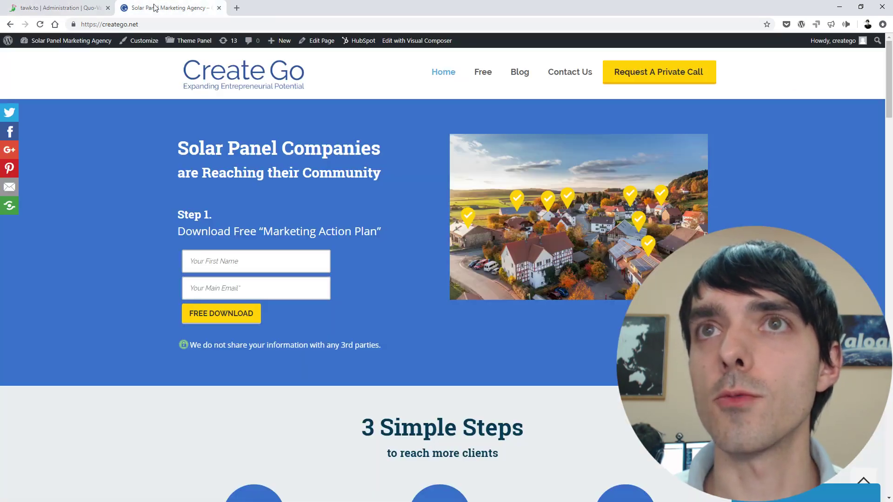
click(71, 8)
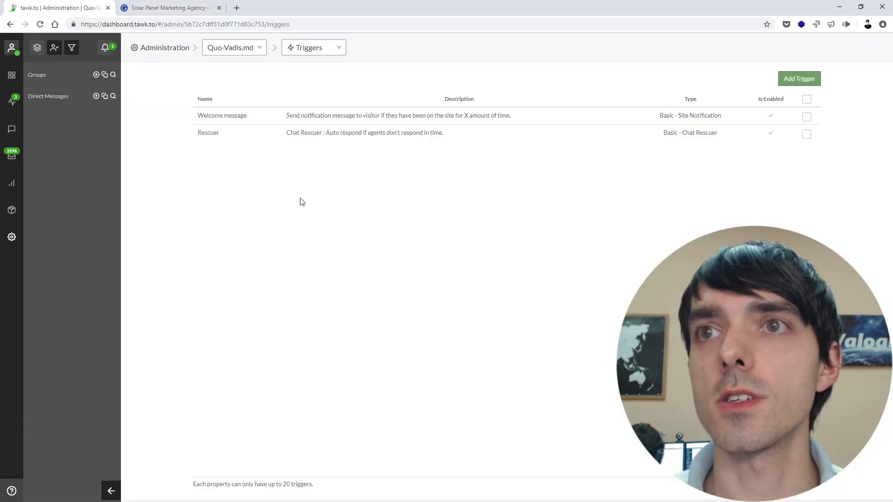
click(278, 141)
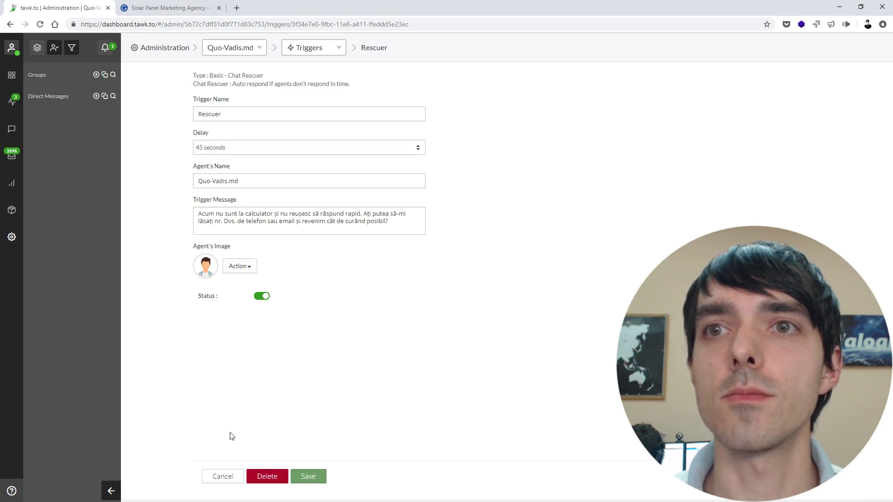
click(223, 477)
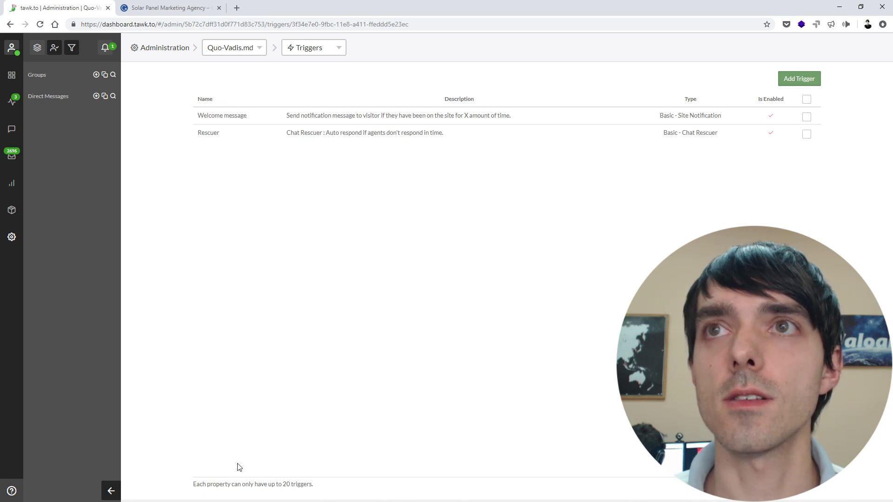
click(318, 50)
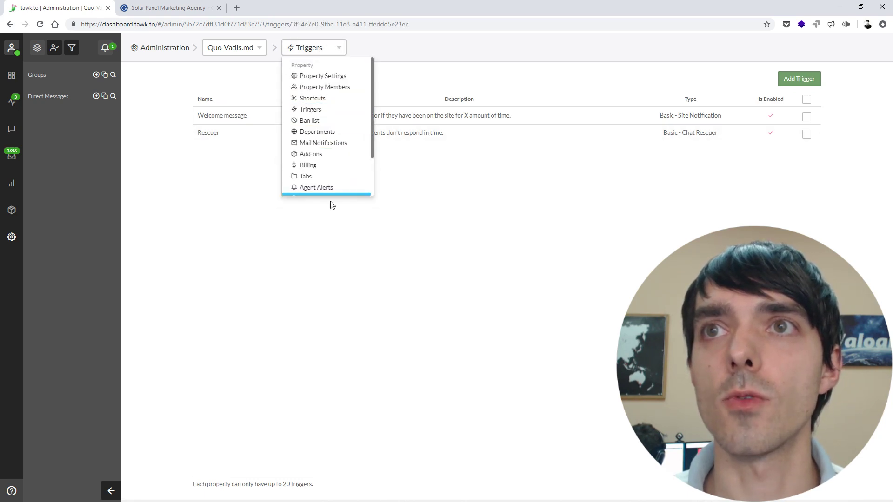
Step: Review the Quo-Vadis.md Property Settings, then return to the analytics Dashboard
click(342, 89)
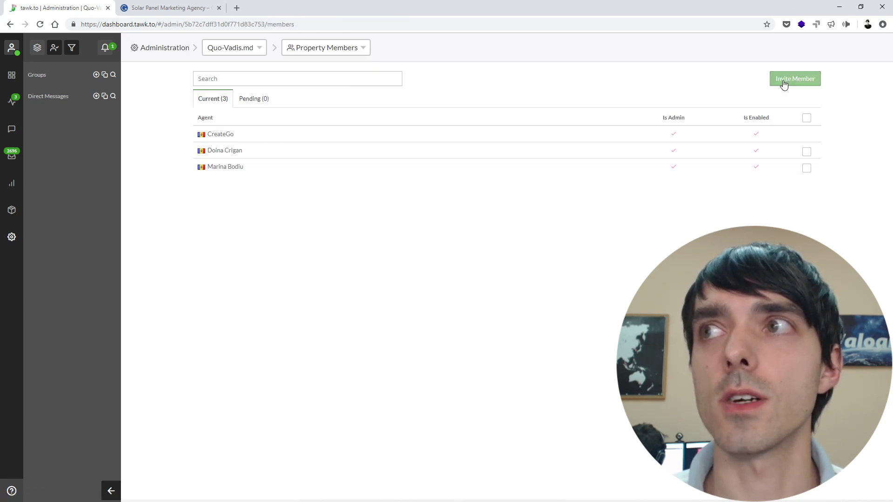
click(321, 51)
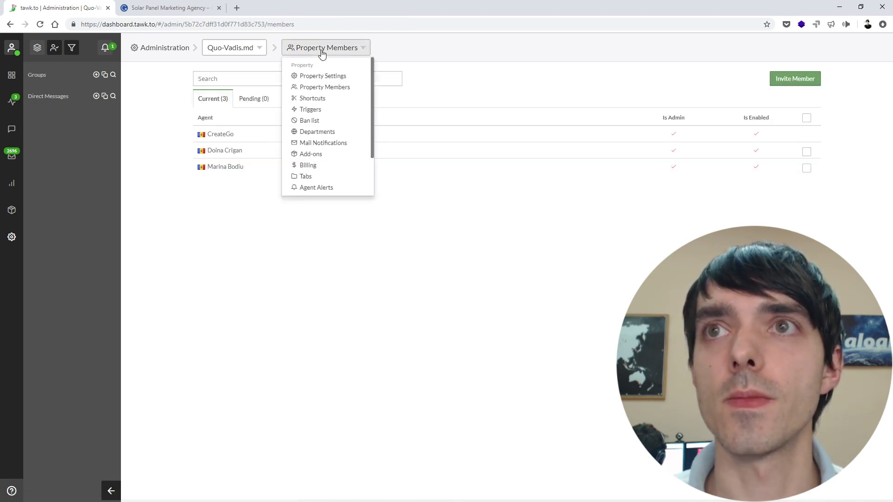
click(332, 77)
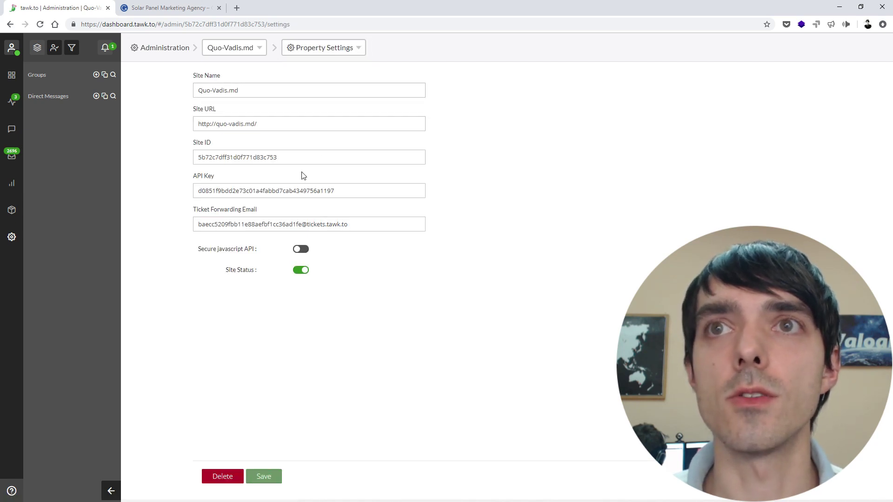
click(324, 49)
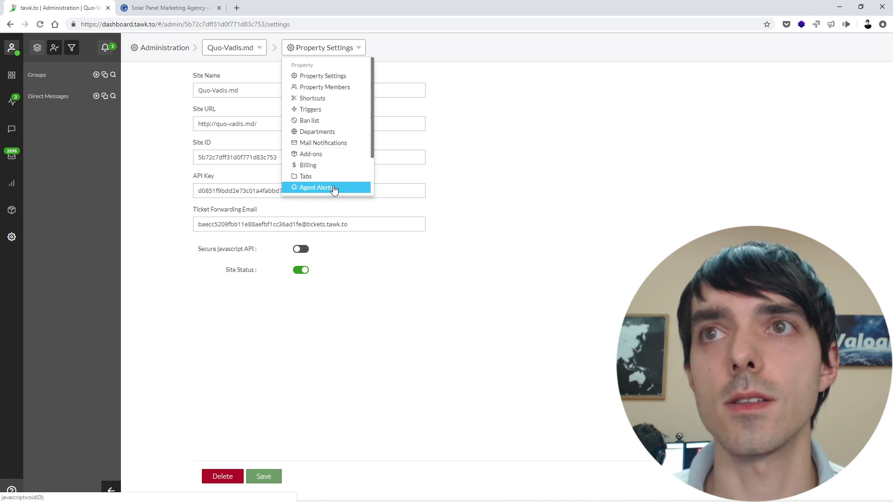
click(483, 176)
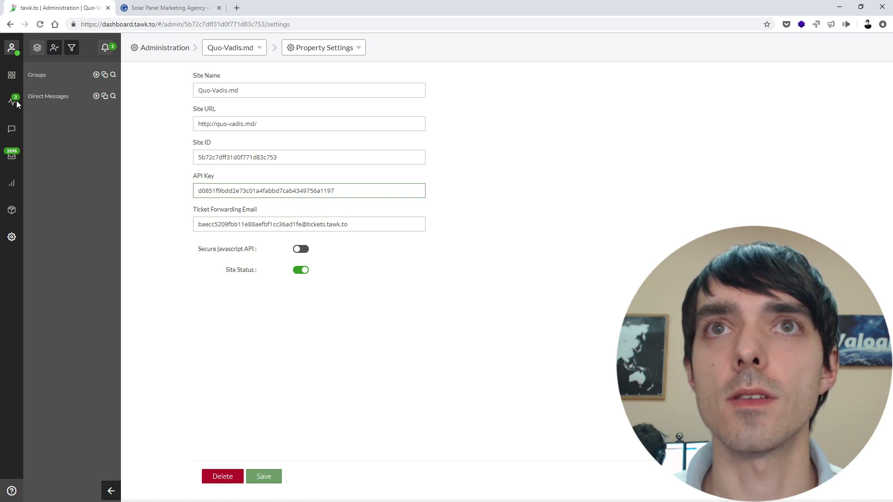
click(11, 75)
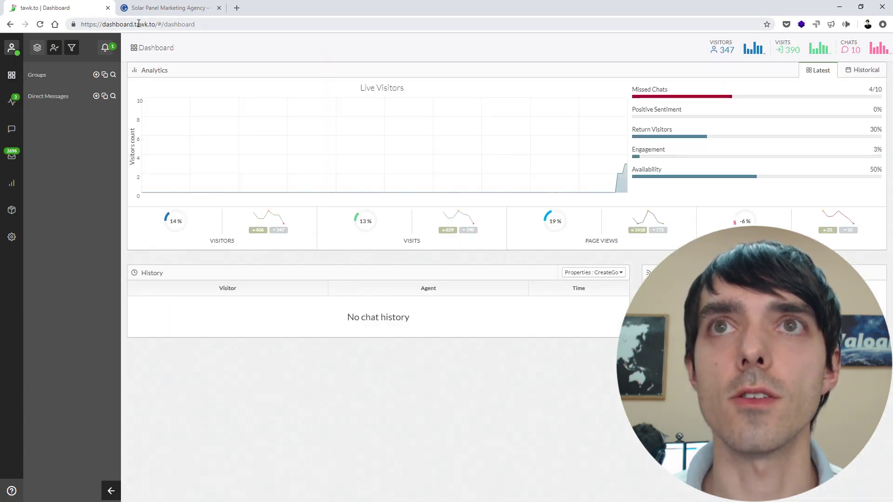
Step: Start a visitor chat on creatego.net, then open that incoming chat in tawk.to
drag(138, 25, 215, 26)
click(217, 26)
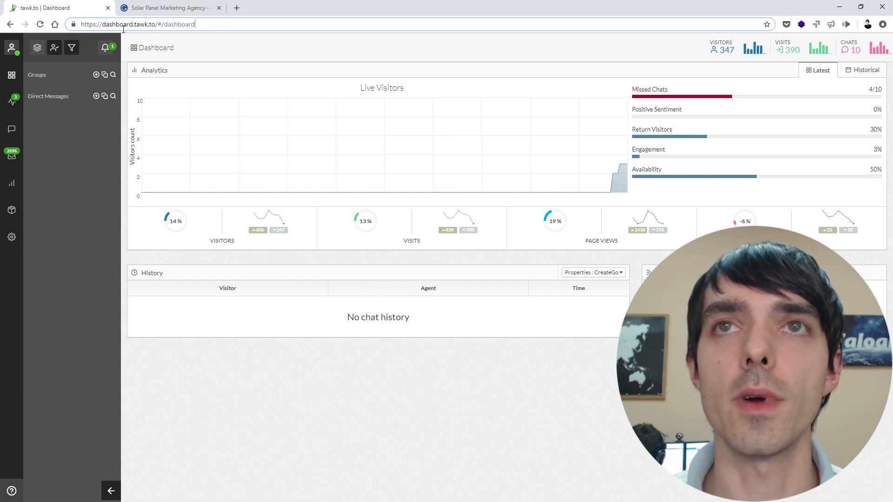
click(144, 11)
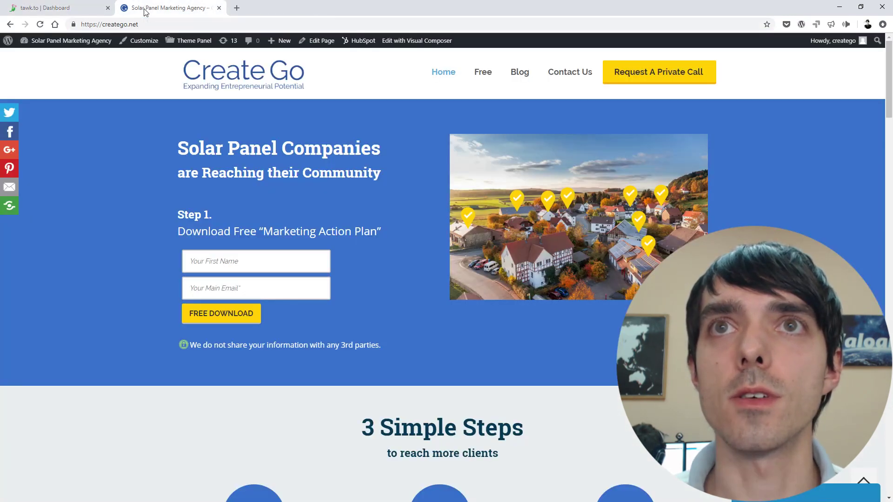
click(844, 493)
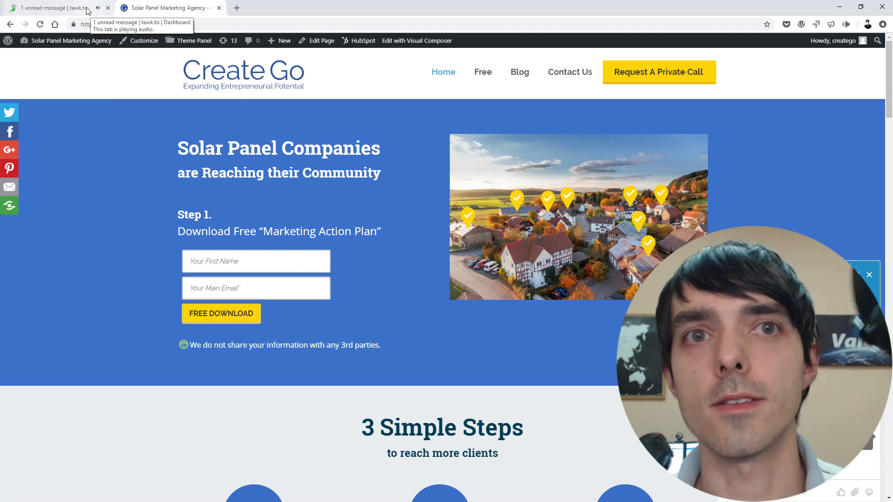
click(87, 9)
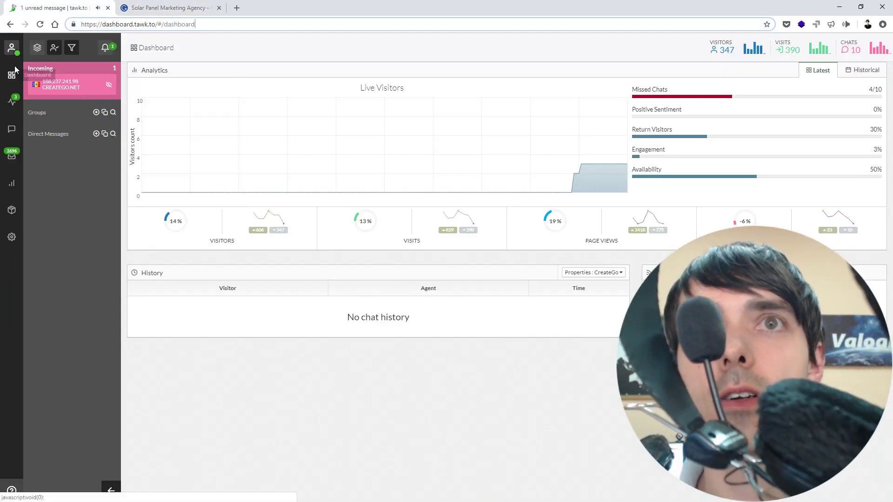
click(75, 90)
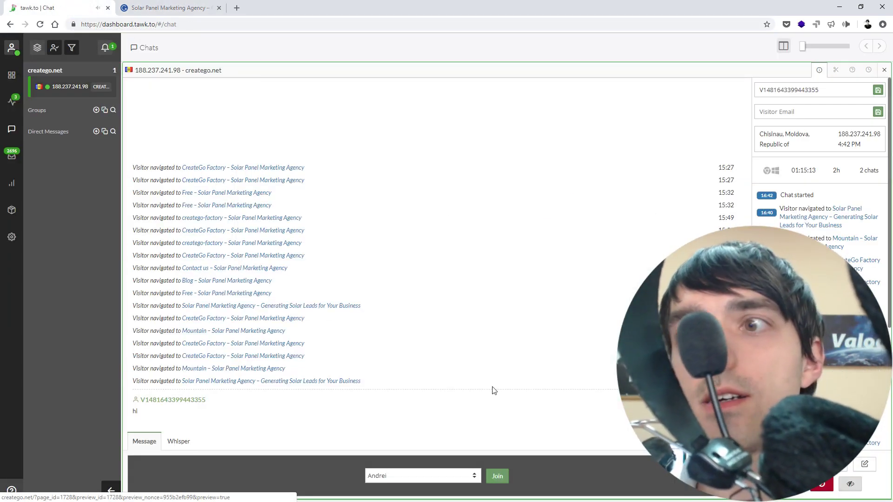
Step: Join the creatego.net visitor's chat, confirming despite another agent being present
click(472, 477)
click(439, 479)
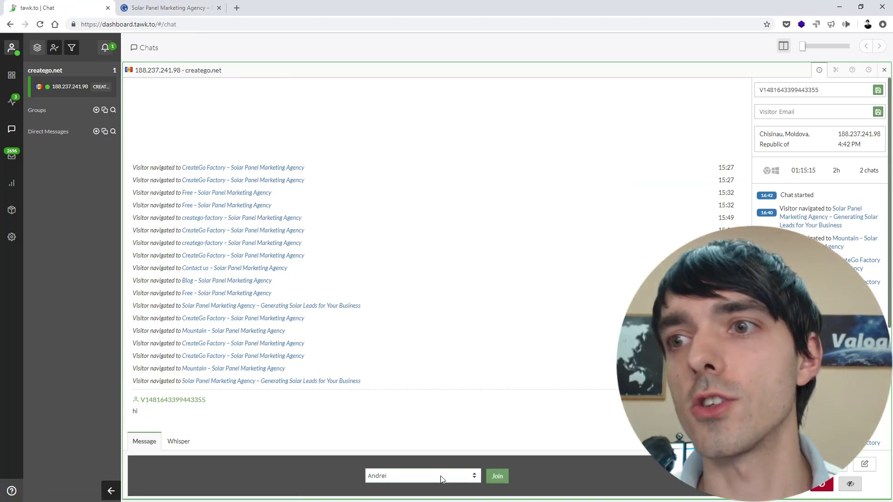
click(494, 477)
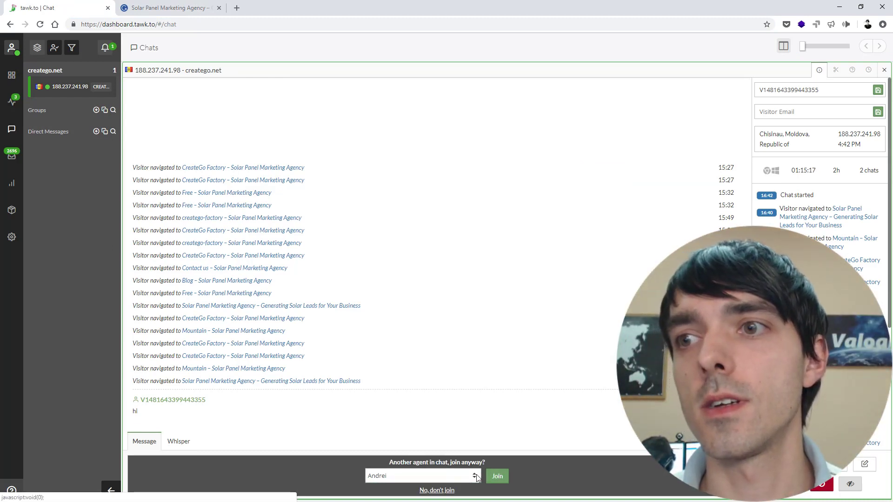
click(490, 476)
Step: Send the reply 'hi from here' and check it on the CreateGo site
click(228, 475)
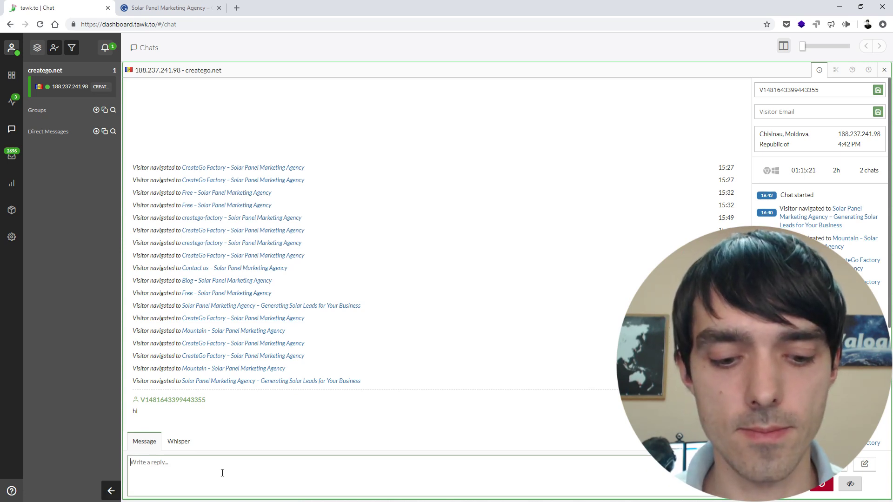
text(hi)
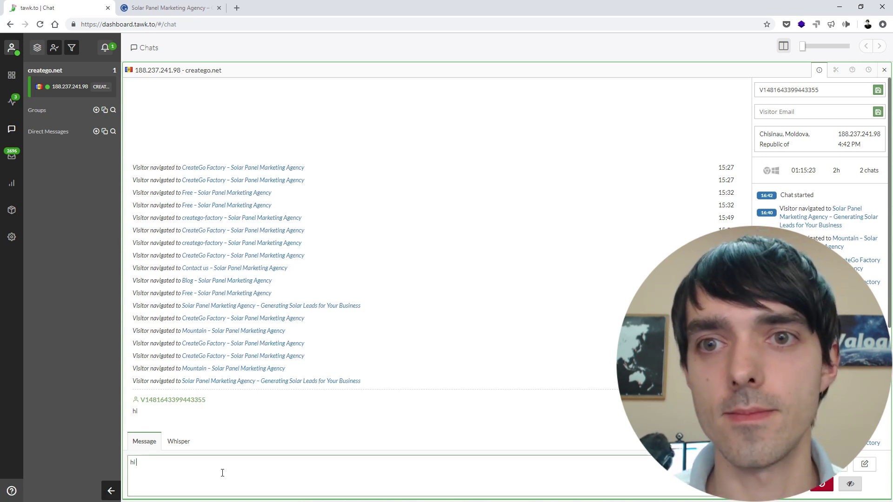
text( from here)
key(Return)
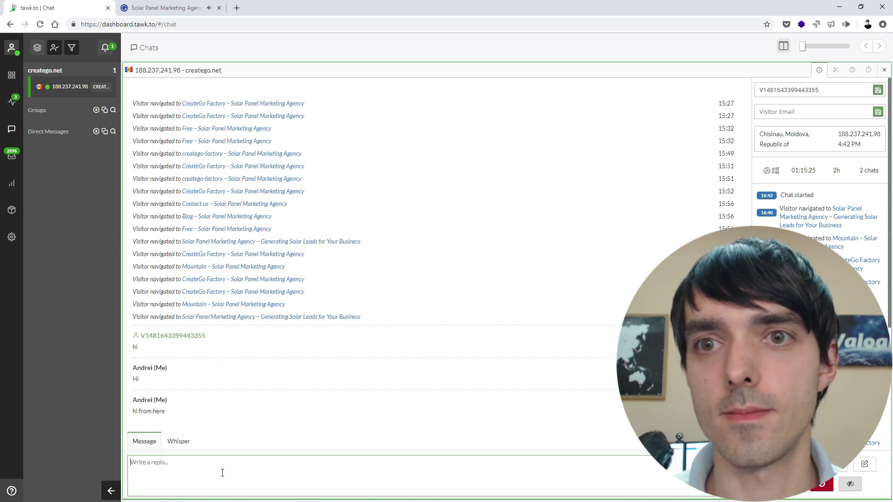
click(168, 8)
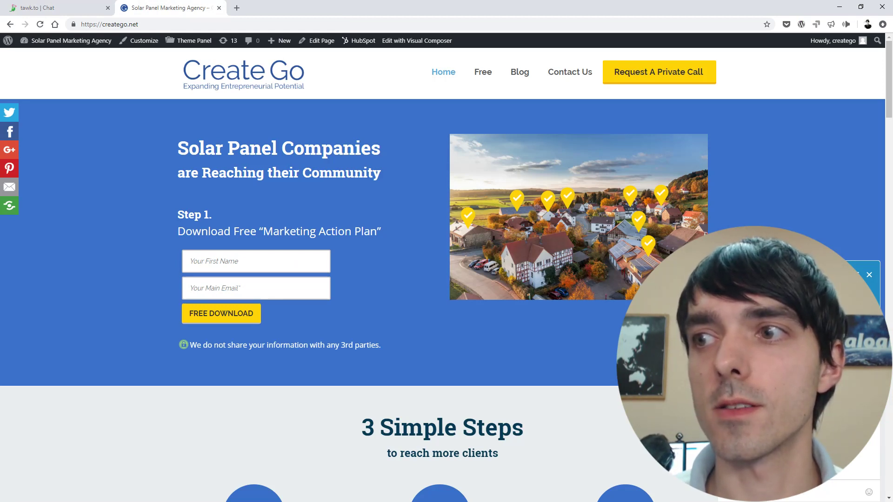
Step: Back in the tawk.to chat, type a test draft 'wewewewe' in the reply box
click(69, 9)
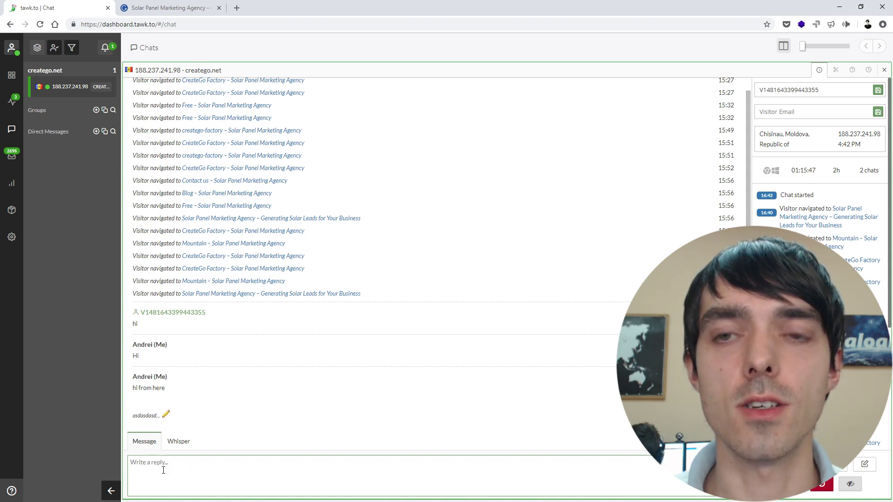
text(a)
key(ctrl+a)
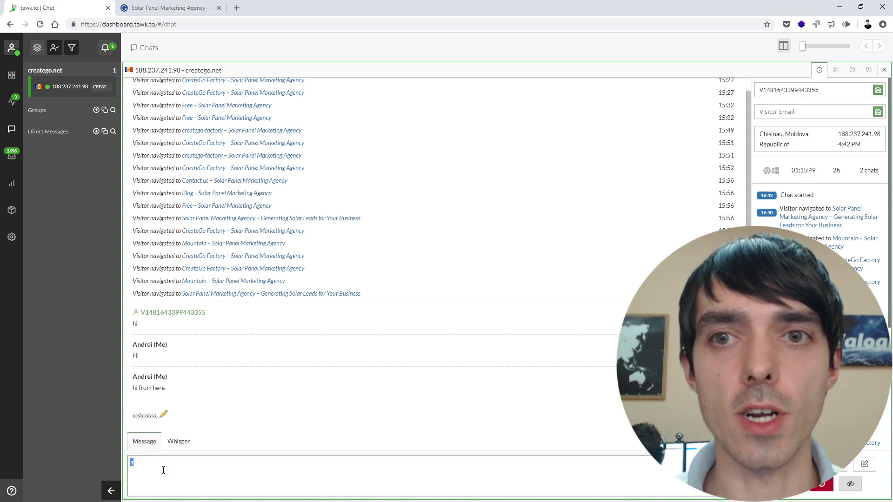
text(wewewewe)
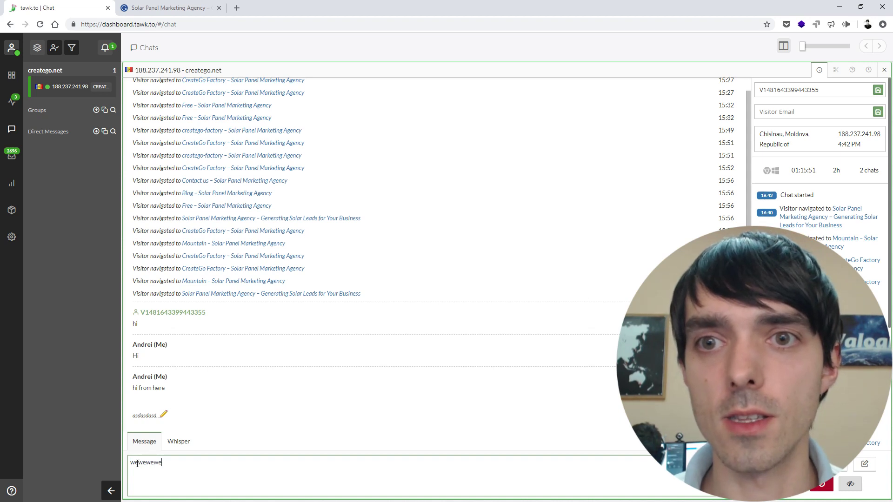
drag(132, 462, 161, 462)
click(159, 463)
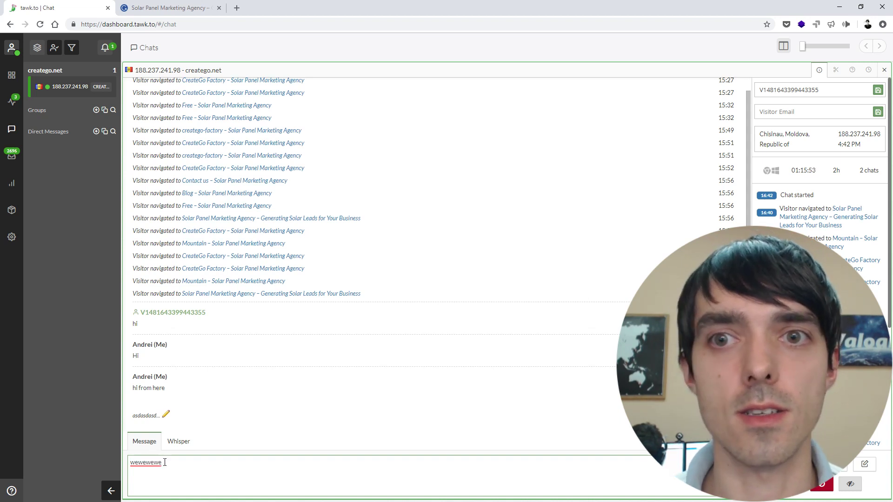
Step: Check the visitor's price question on CreateGo, then answer '$50' in the chat
click(168, 8)
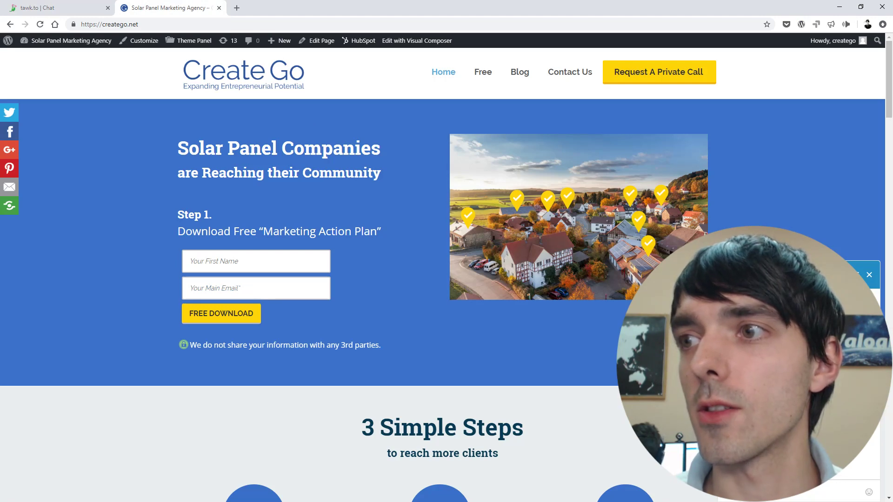
click(52, 8)
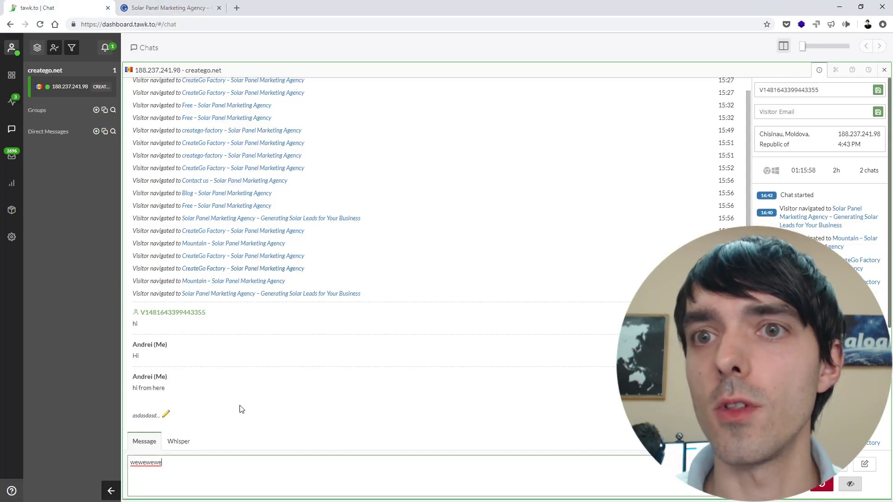
click(180, 10)
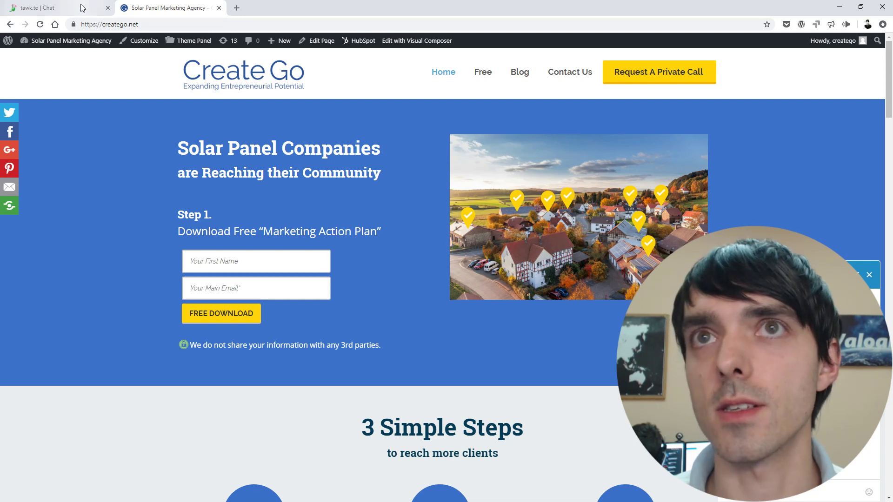
click(60, 8)
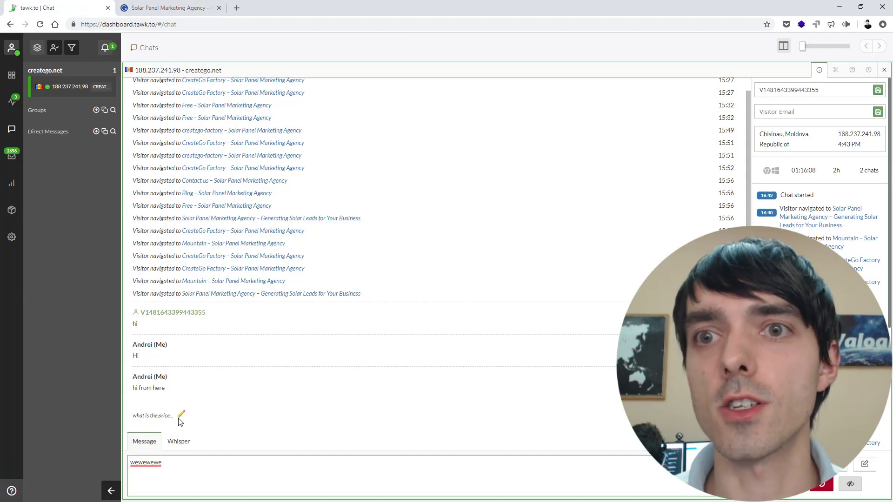
double_click(178, 464)
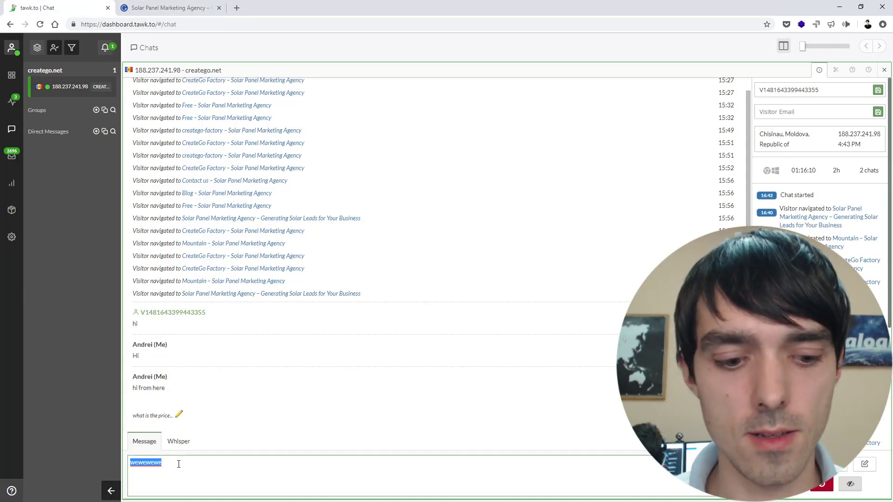
text($50)
key(Return)
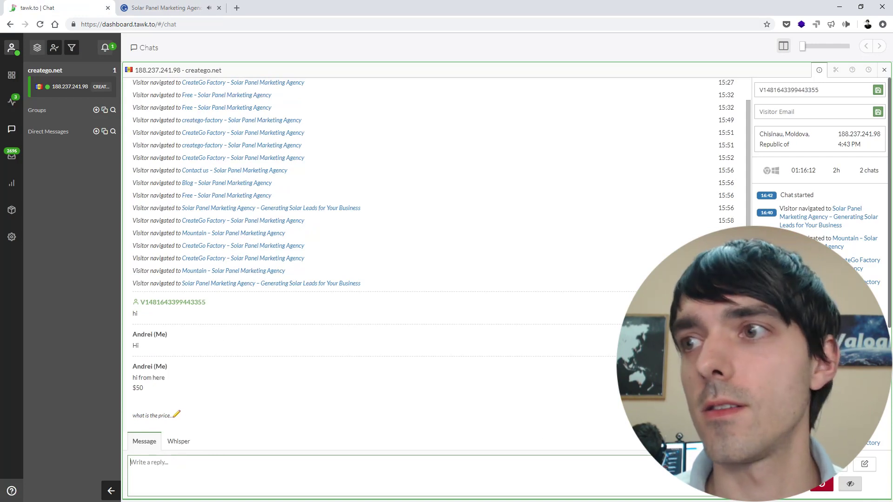
click(148, 9)
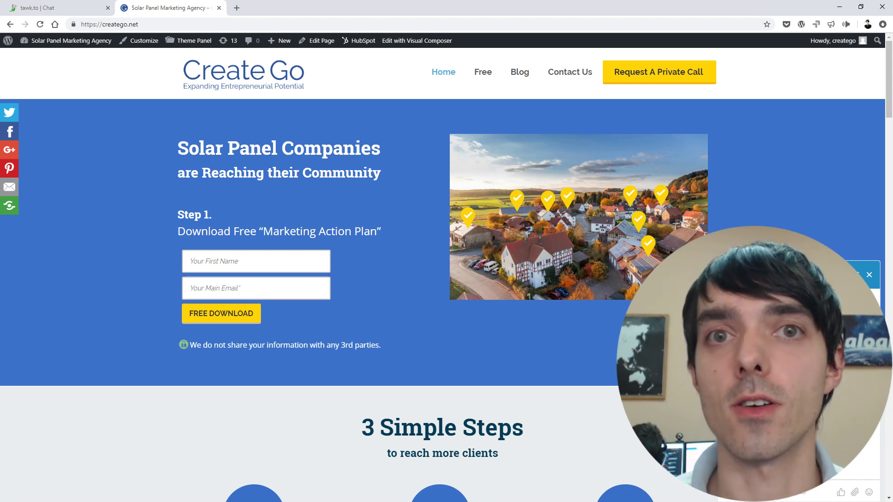
click(41, 7)
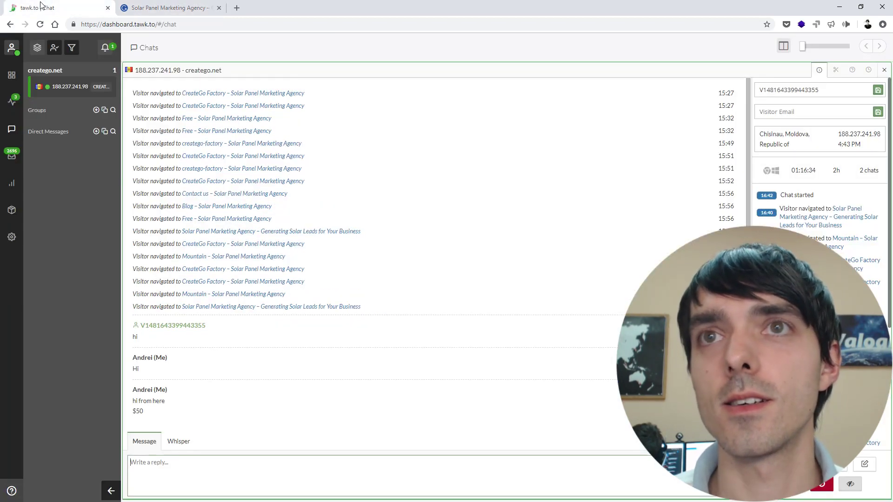